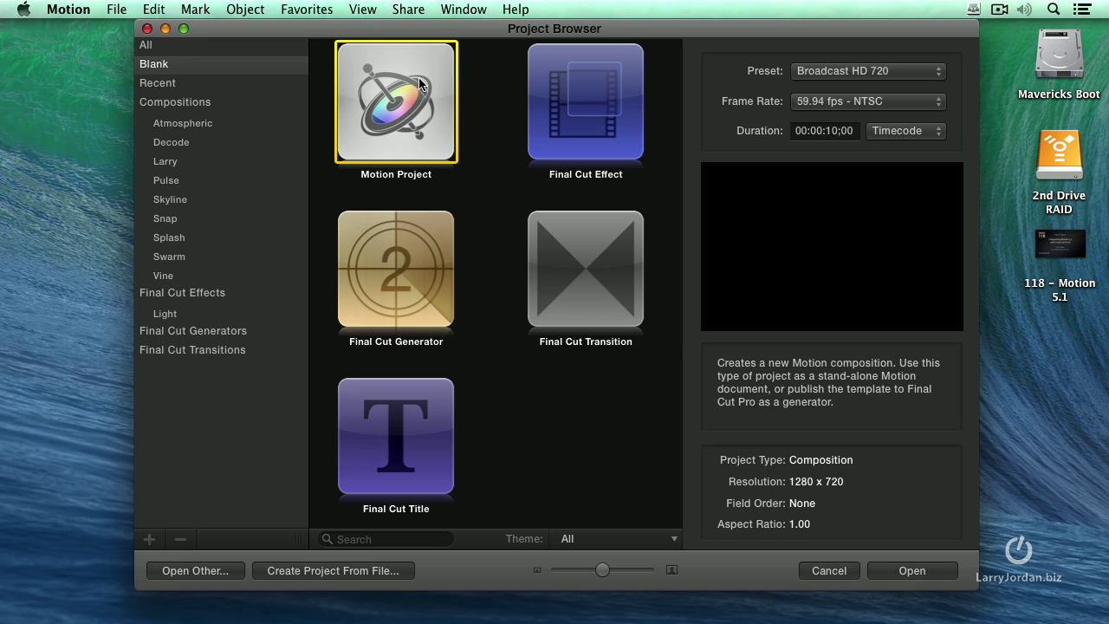
Create the new project from the chosen preset and browse the Library's Content > Backgrounds folder.
left_click(901, 569)
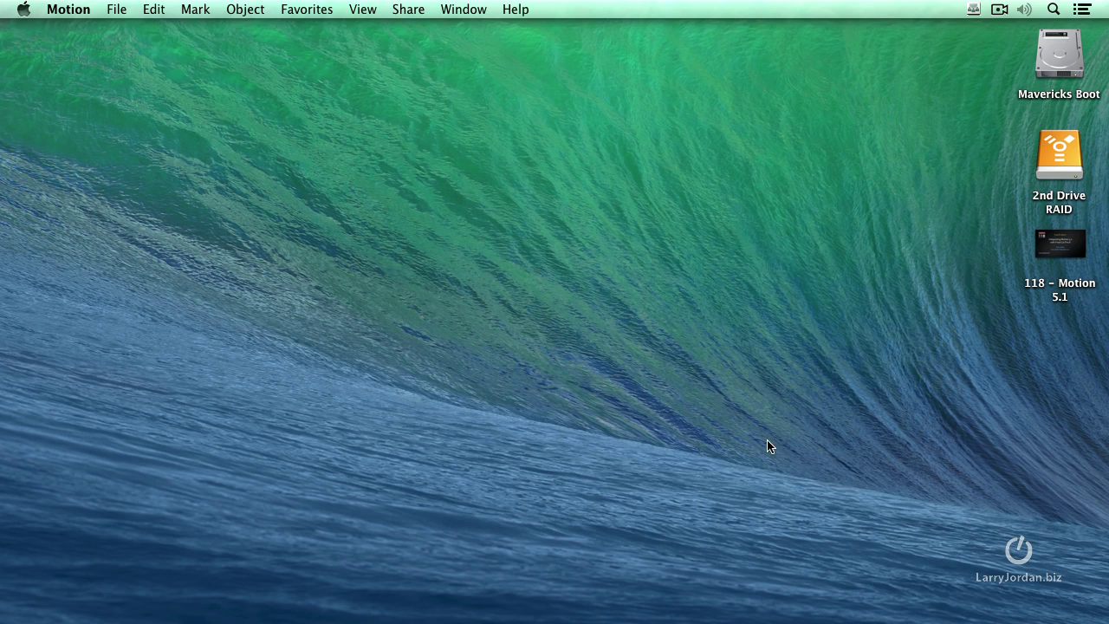
left_click(177, 50)
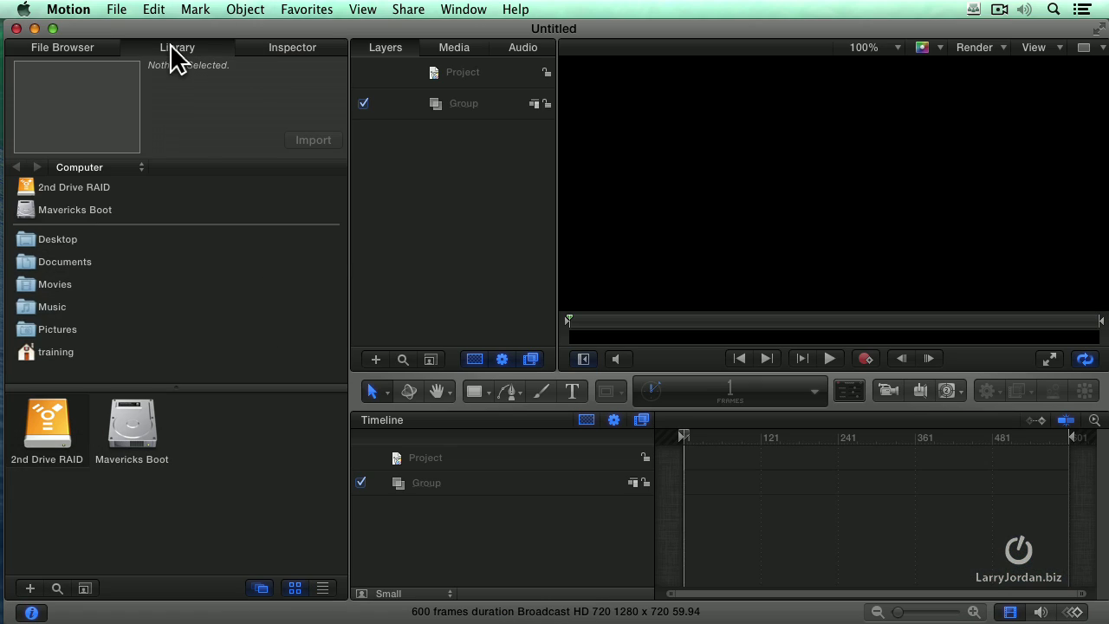
scroll(69, 379, "down", 2)
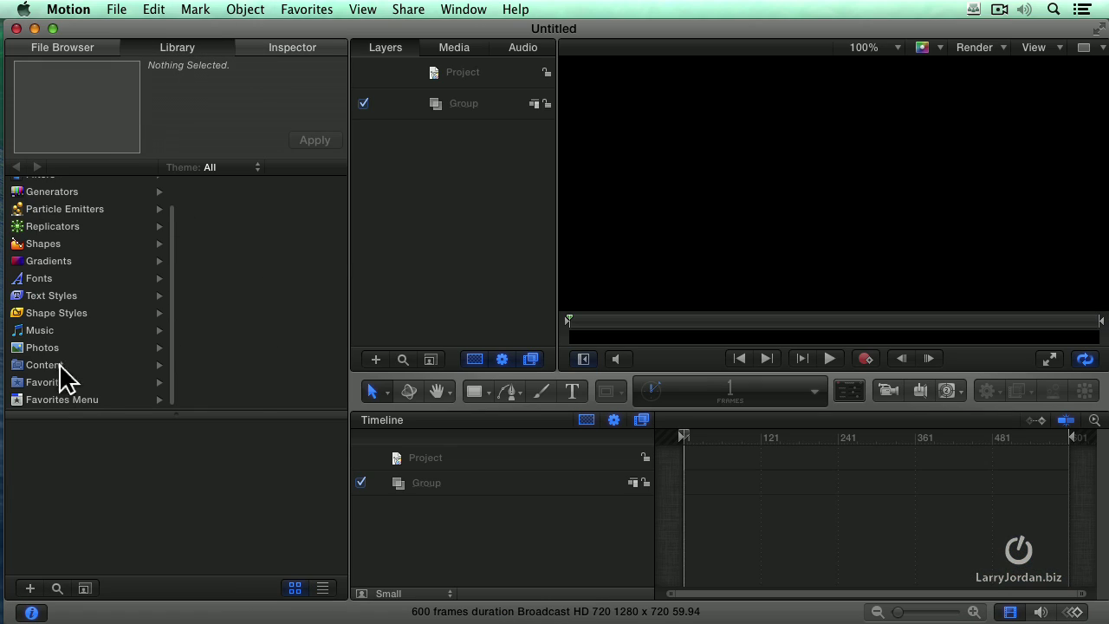
left_click(28, 365)
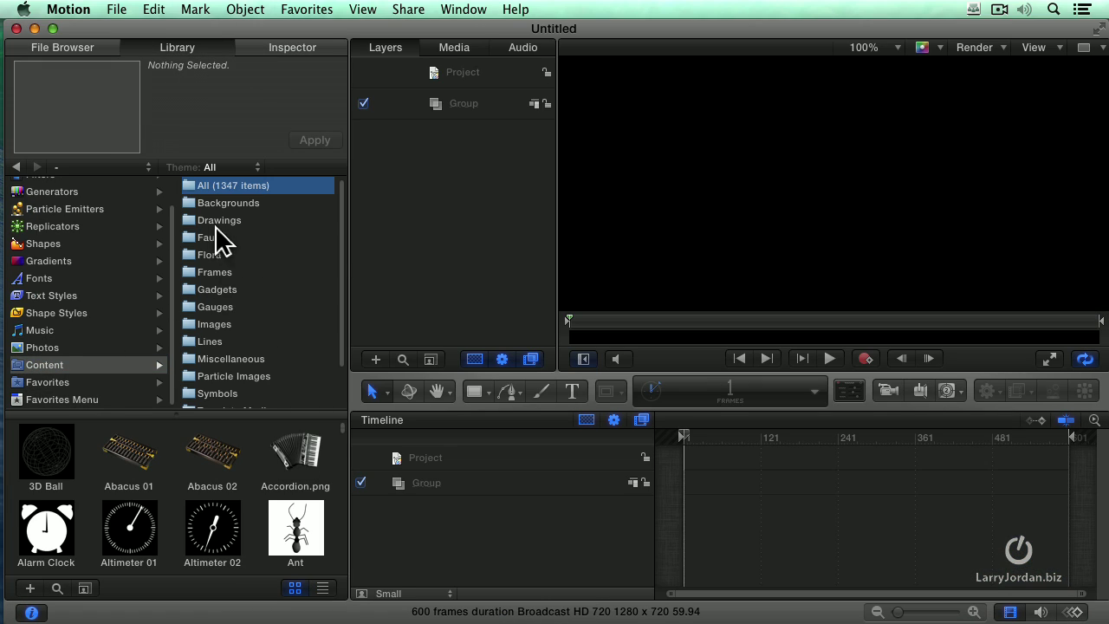
left_click(191, 204)
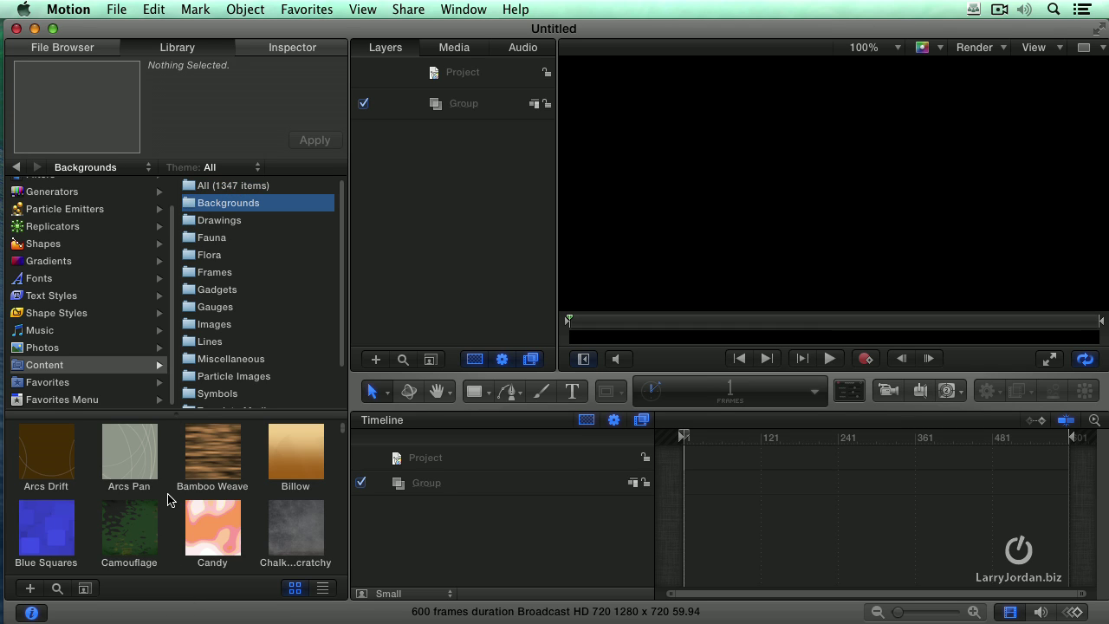
Search the library for 'Mornin' and select the Morning background thumbnail.
left_click(57, 588)
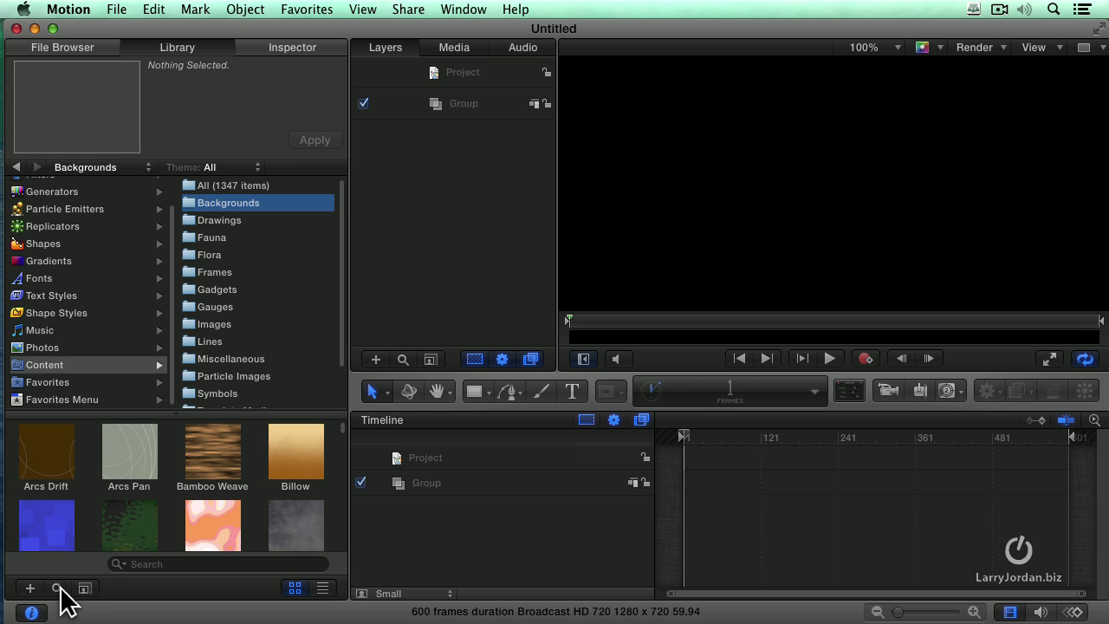
left_click(148, 564)
type("M")
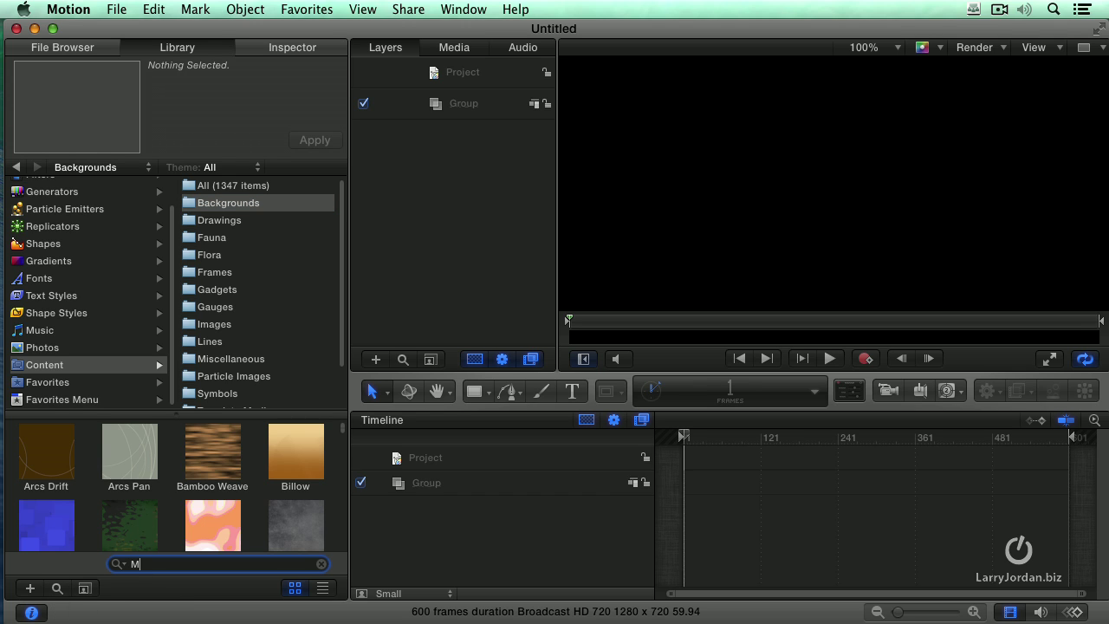
type("orning")
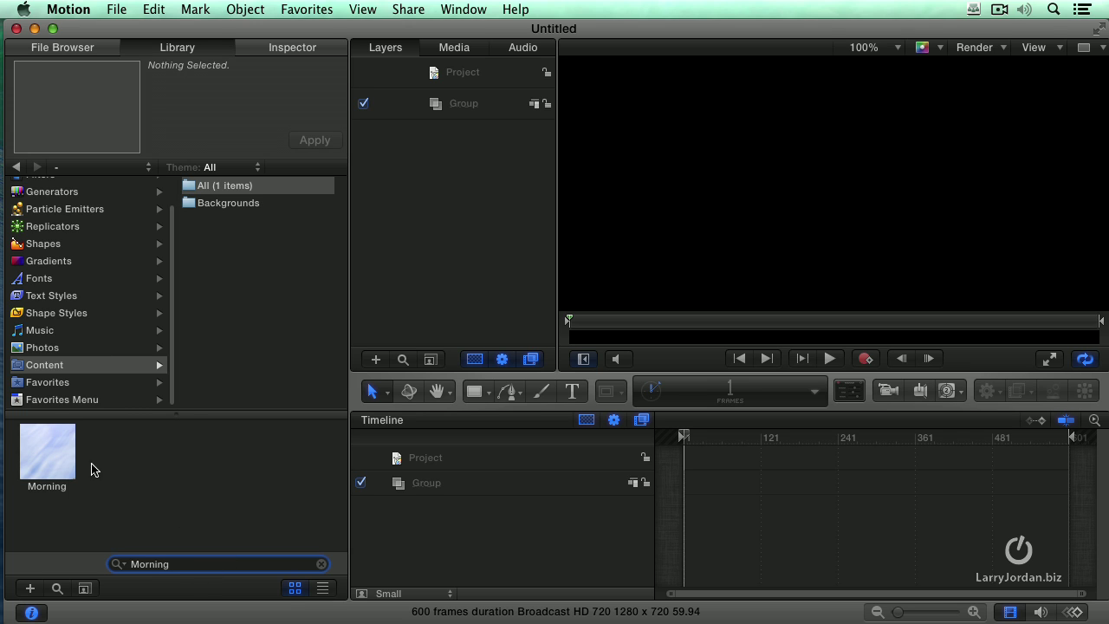
left_click(65, 467)
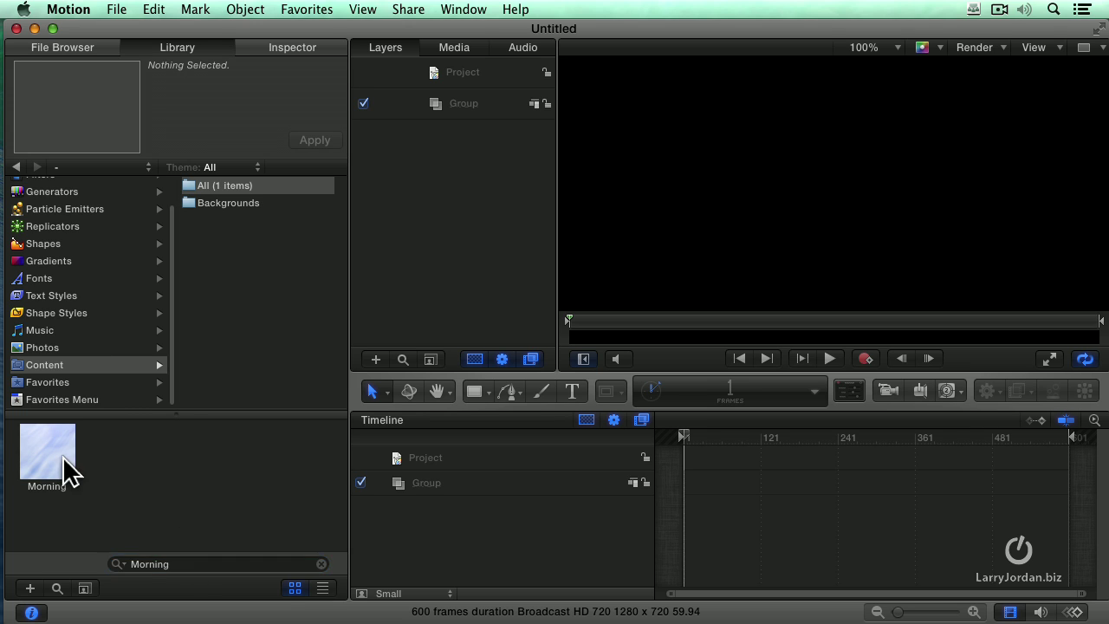
Apply the Morning background, fit the canvas, hide the Timeline and scrub to preview frames.
left_click(315, 140)
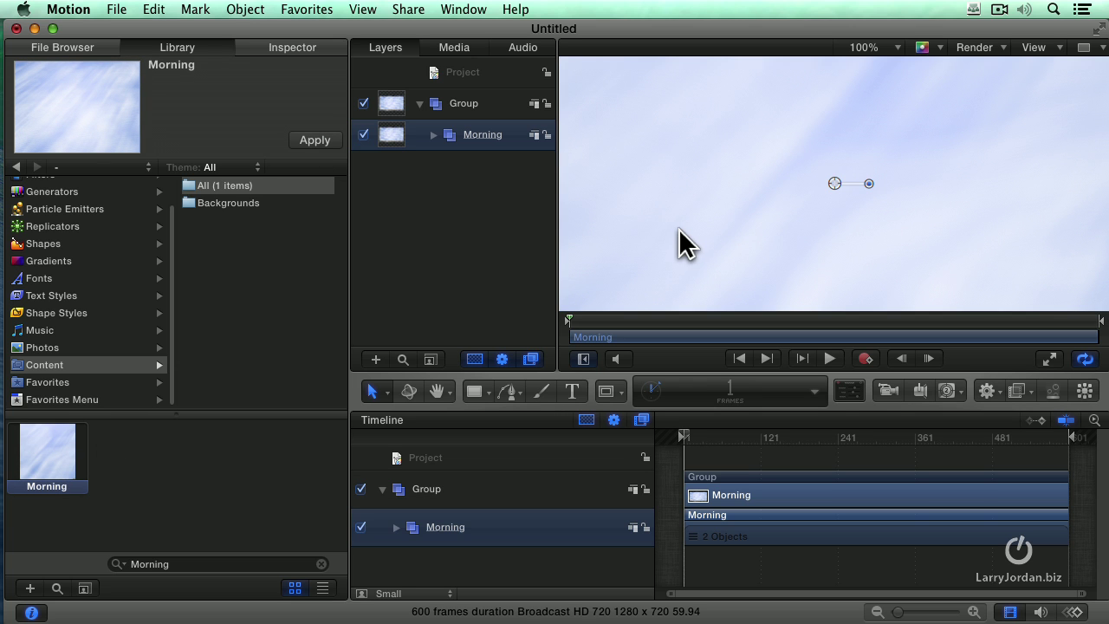
key("shift+z")
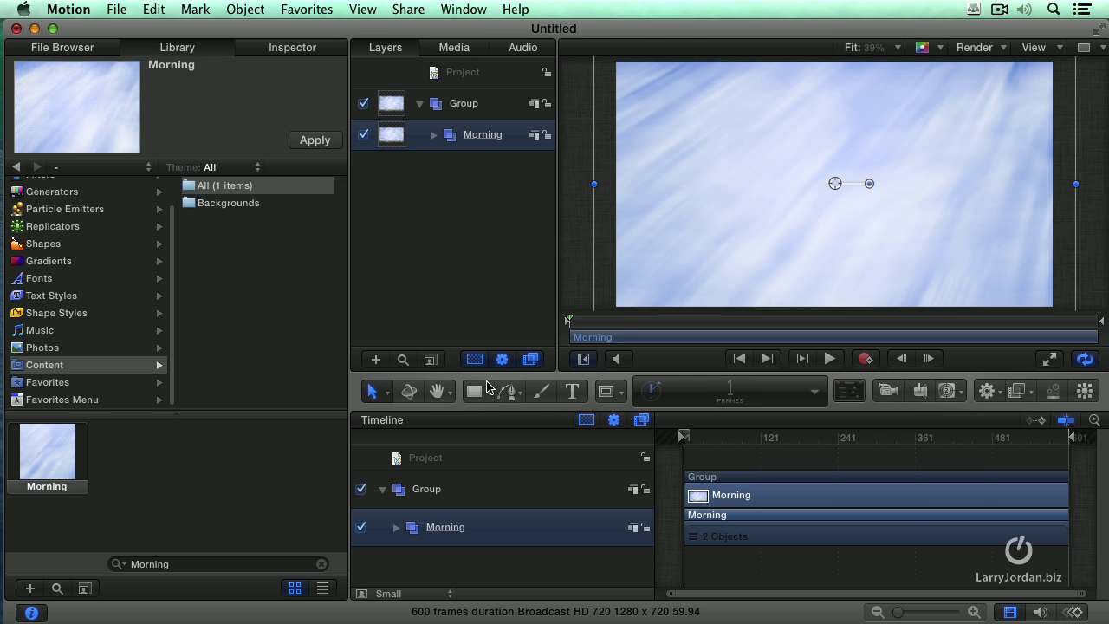
key("super+7")
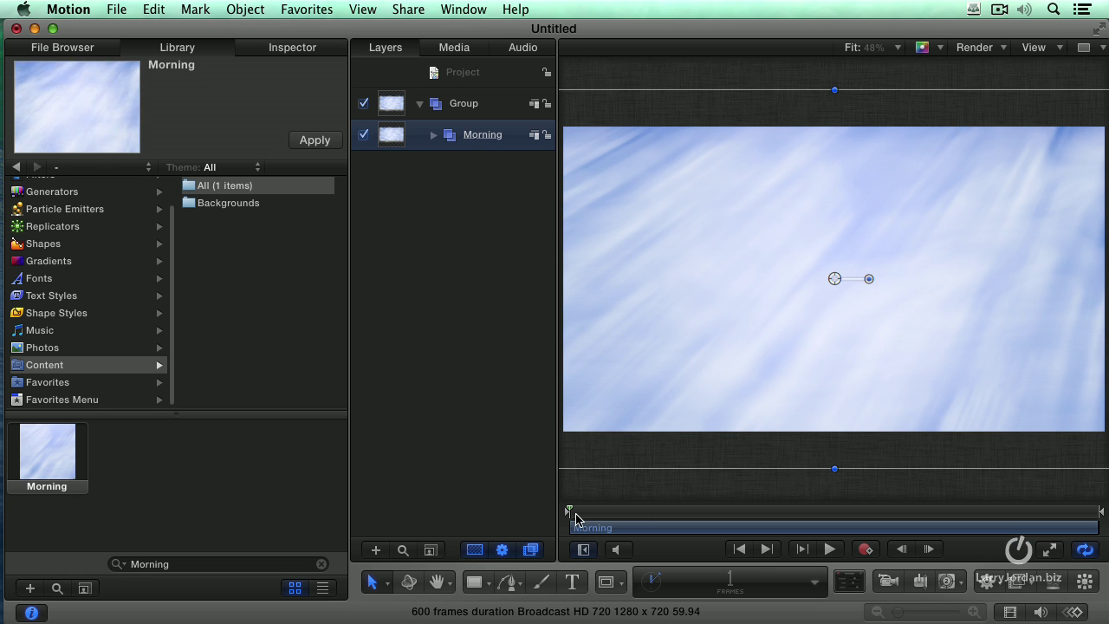
left_click_drag(575, 518, 753, 516)
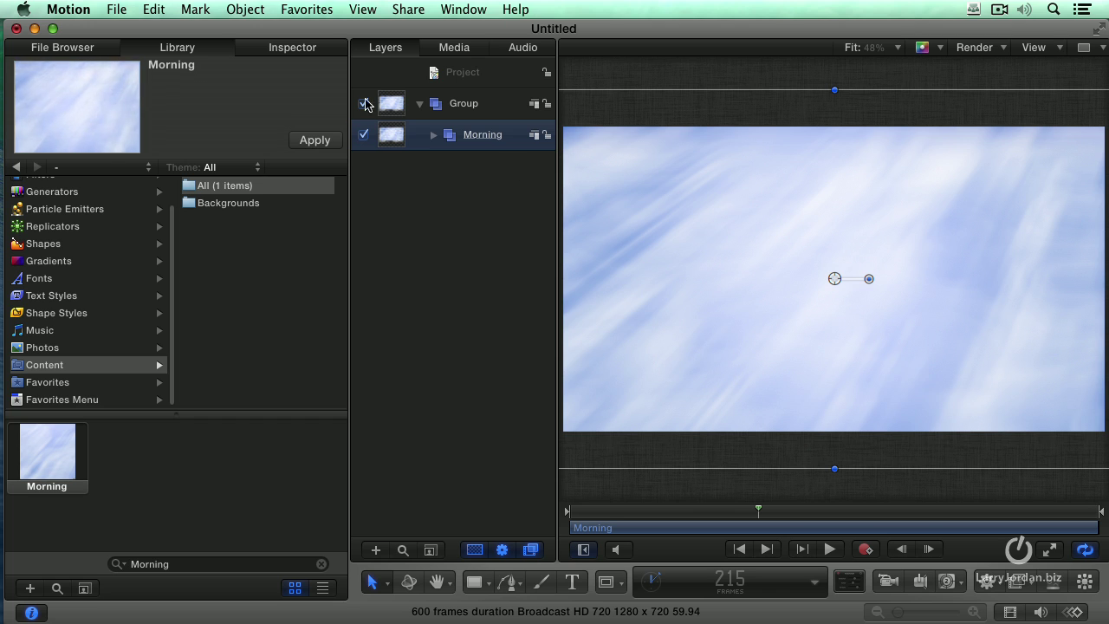
Use File > Save As to save the project on the Desktop as 'Scoreboard'.
left_click(119, 12)
left_click(164, 136)
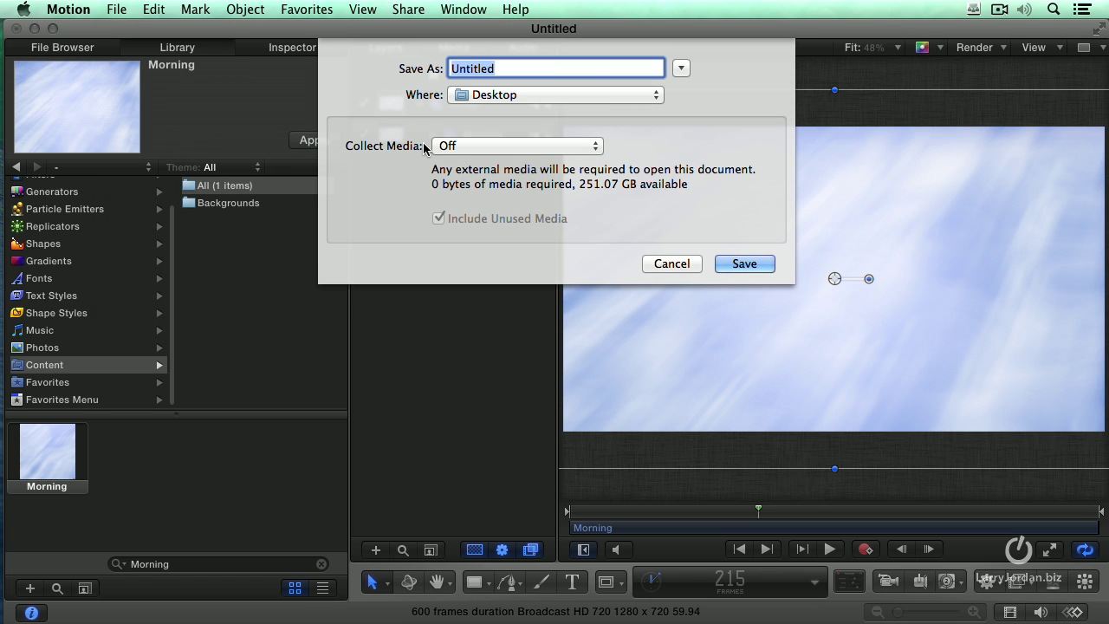
type("Scorebo")
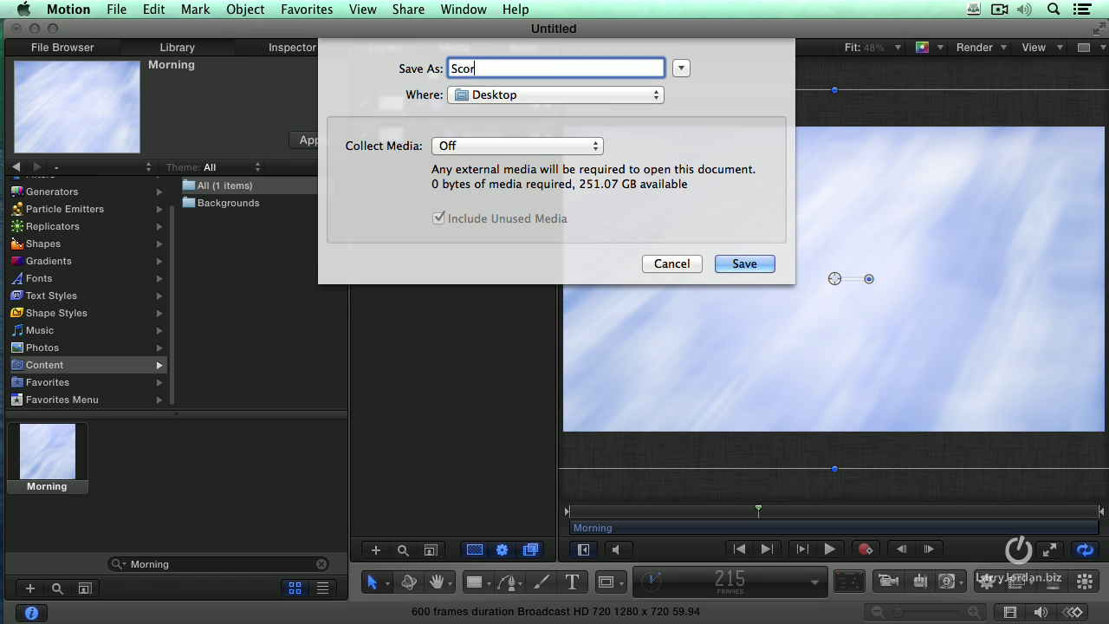
type("ard")
left_click(743, 264)
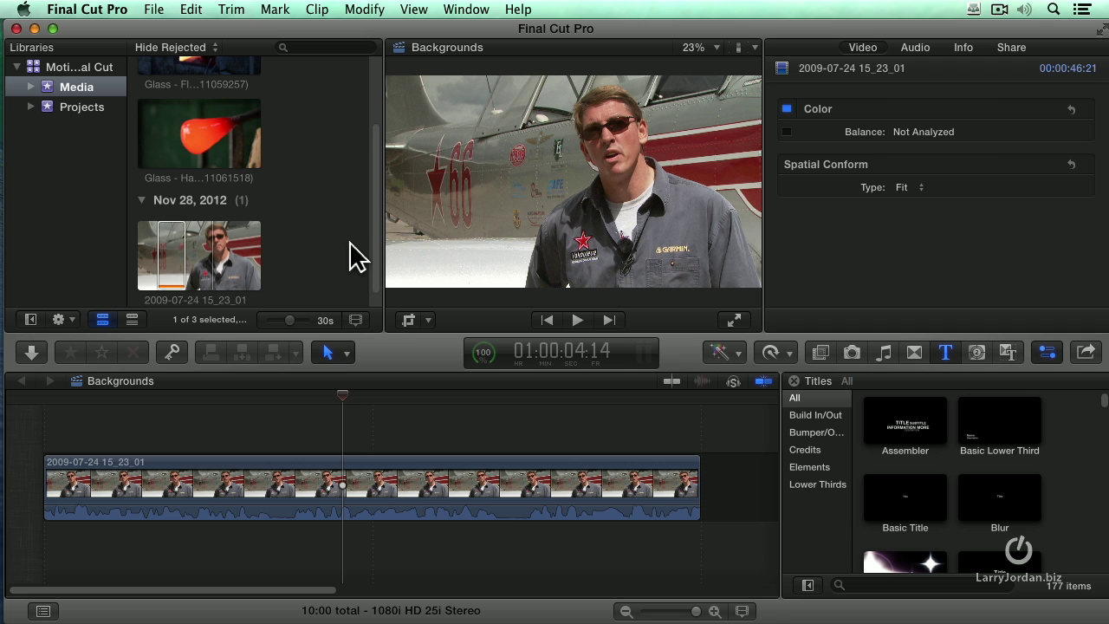
In Final Cut Pro, deselect the browser clip and open Media Import on the Desktop folder.
left_click(302, 221)
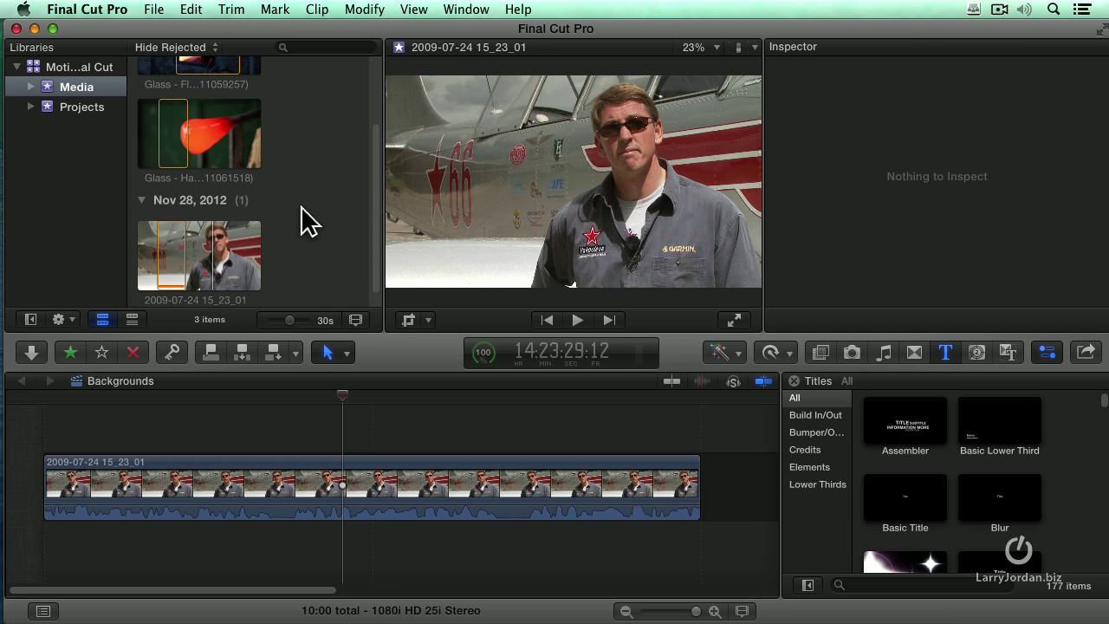
key("super+i")
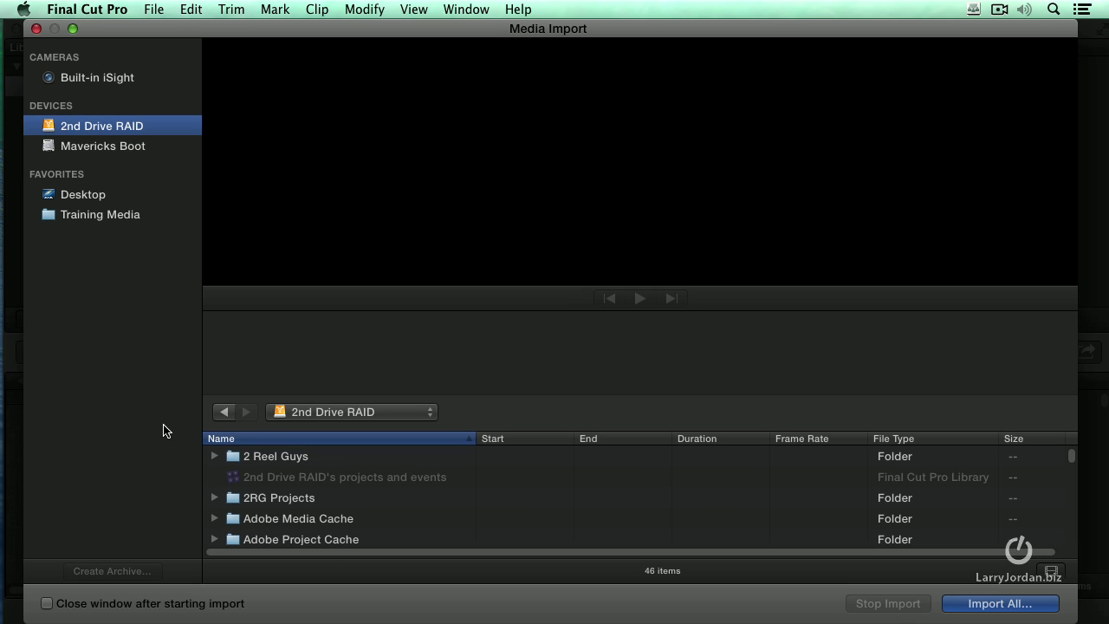
left_click(85, 195)
left_click(279, 488)
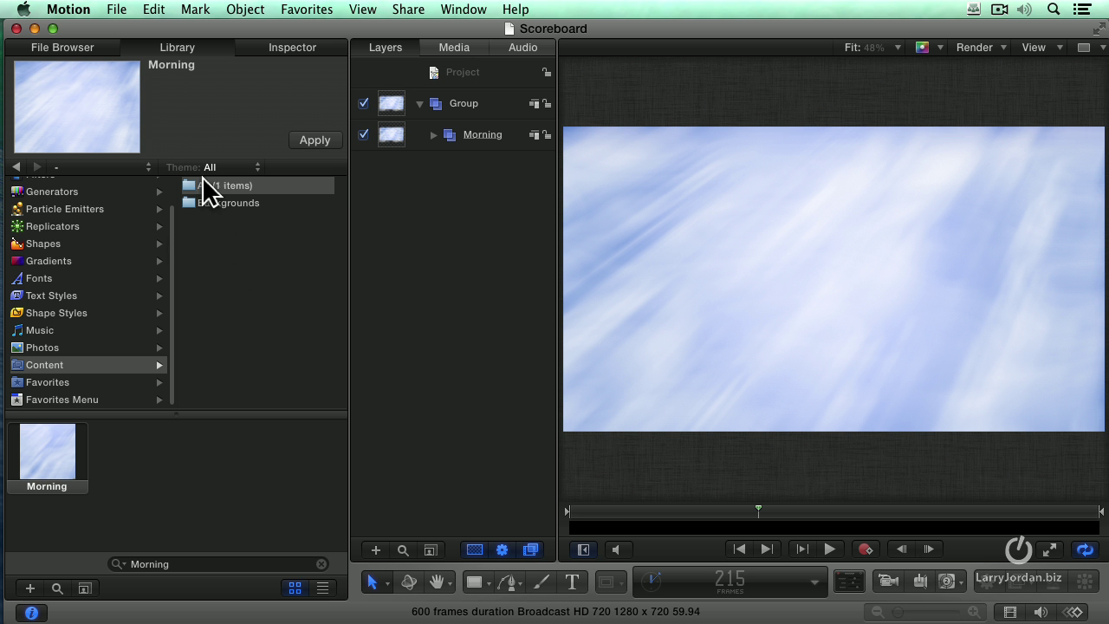
Start a QuickTime movie export of Scoreboard, keep Include at Video only, then cancel it.
left_click(116, 10)
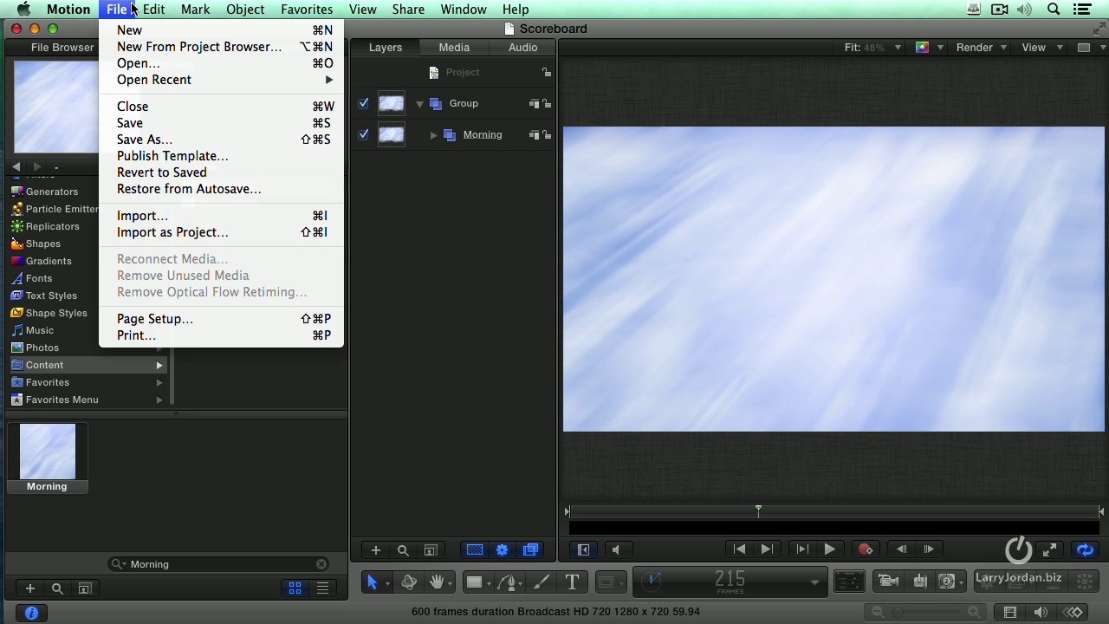
mouse_move(442, 6)
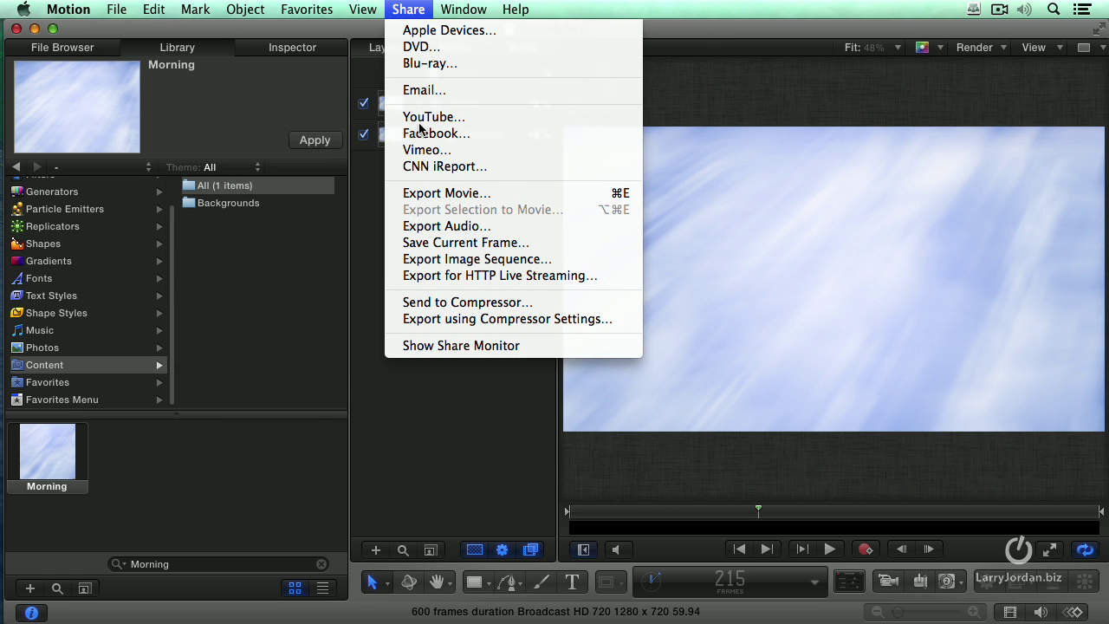
left_click(466, 196)
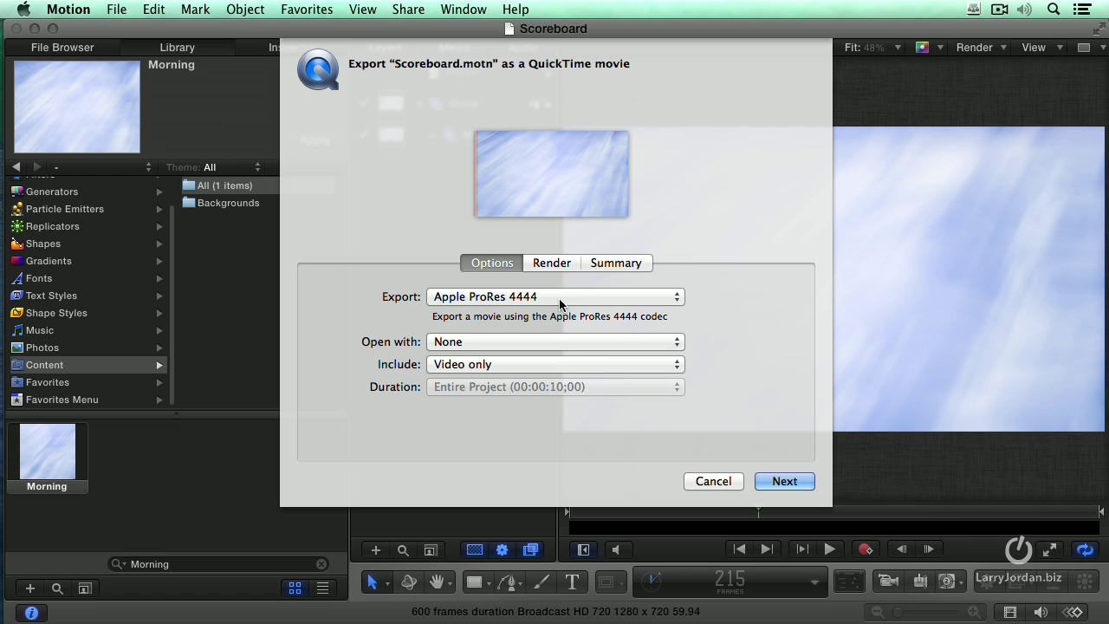
left_click(578, 366)
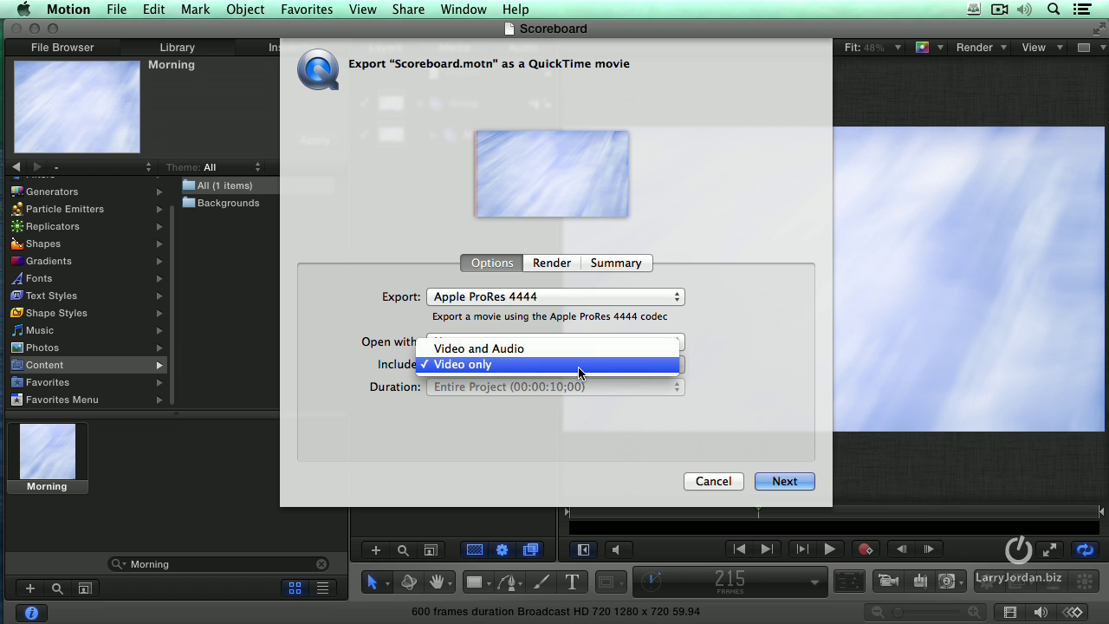
left_click(743, 388)
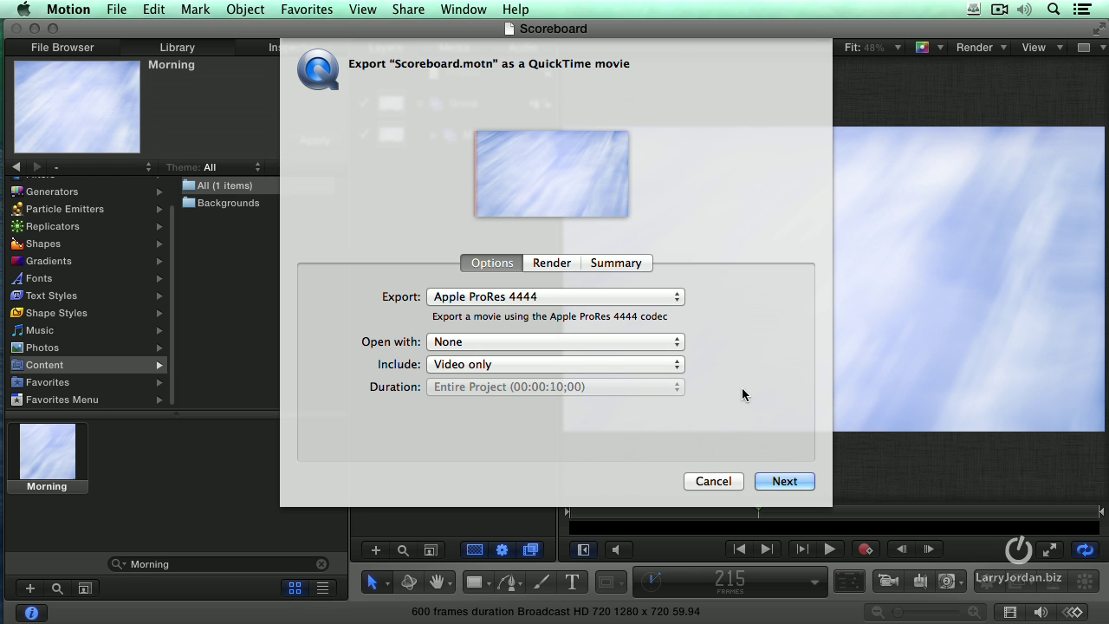
left_click(707, 482)
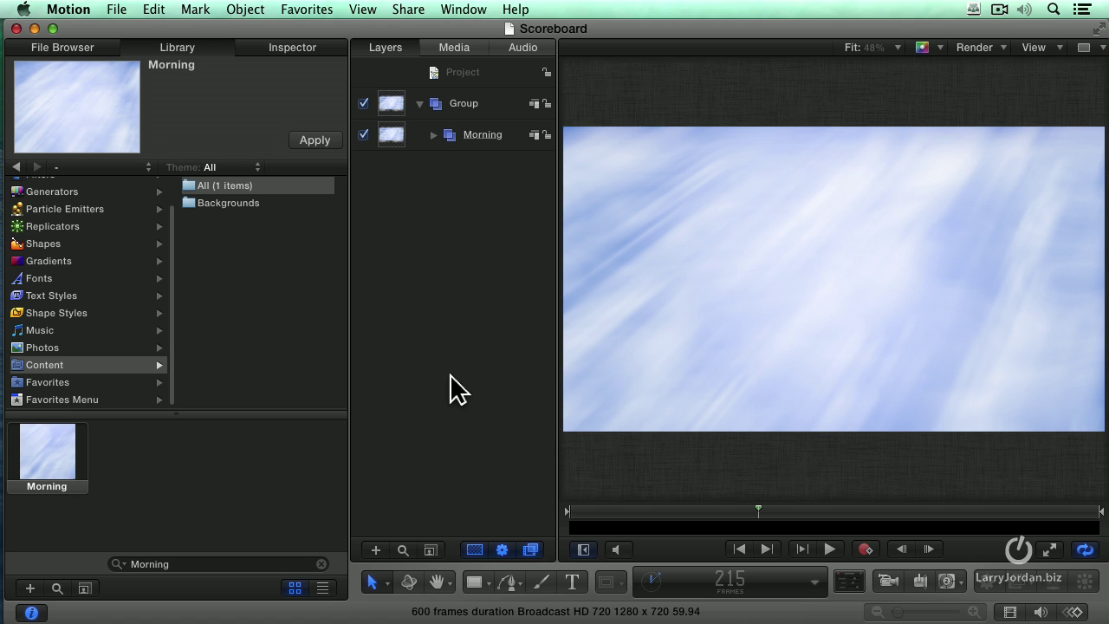
Start File > Publish Template and enter 'Scoreboard' as the template name.
left_click(118, 11)
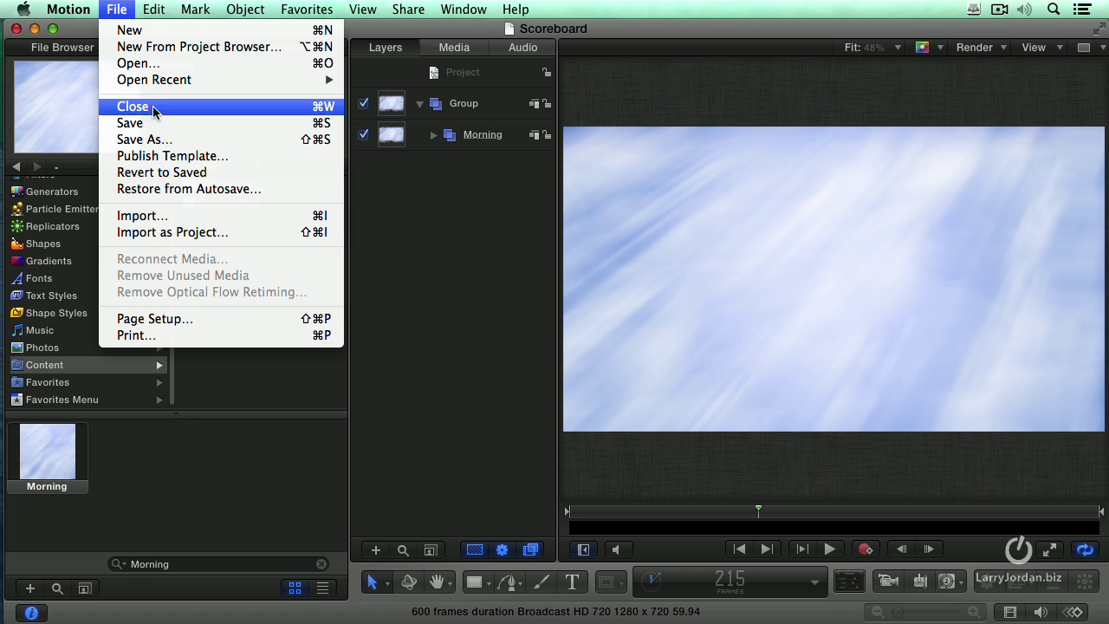
left_click(276, 157)
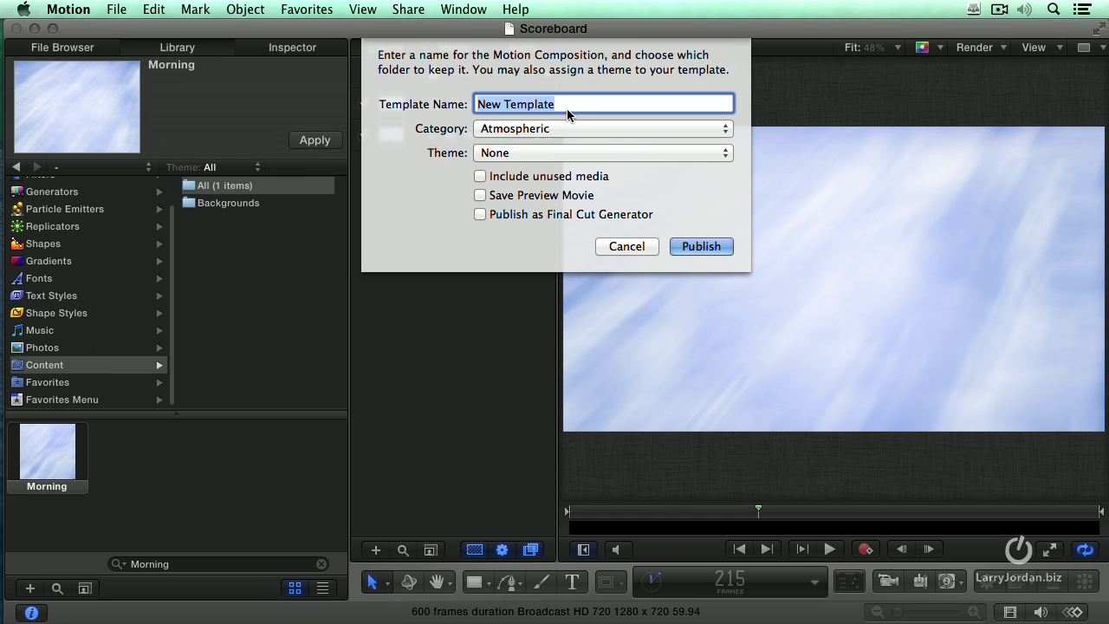
type("Score")
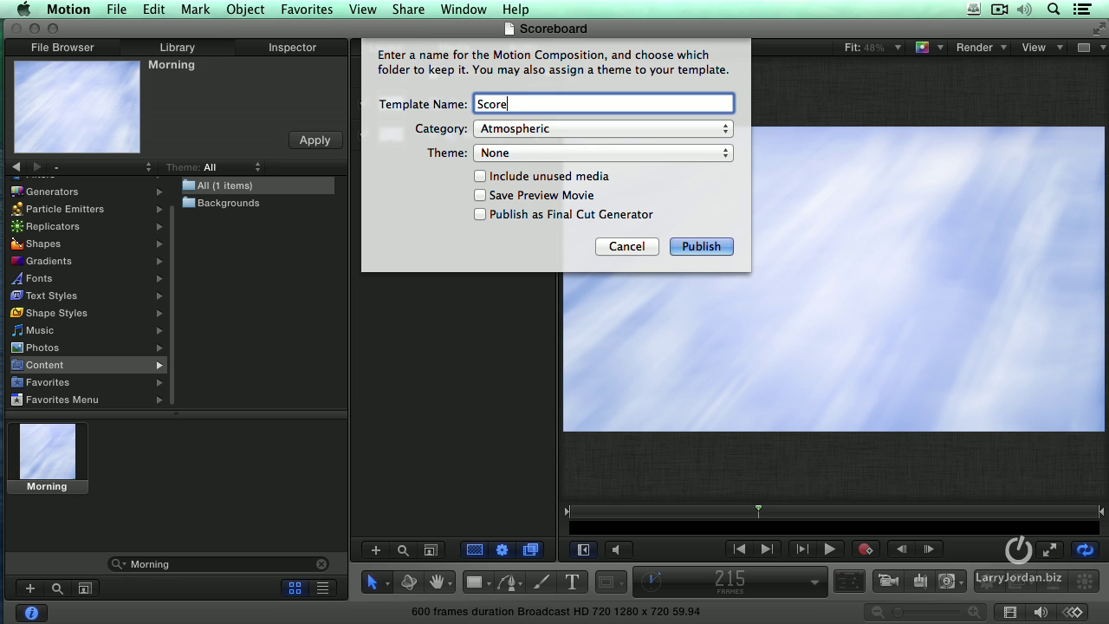
type("board")
key("BackSpace")
key("BackSpace")
key("BackSpace")
key("BackSpace")
type("oard")
key("super+a")
Turn on Publish as Final Cut Generator and leave Save Preview Movie unchecked.
left_click(584, 217)
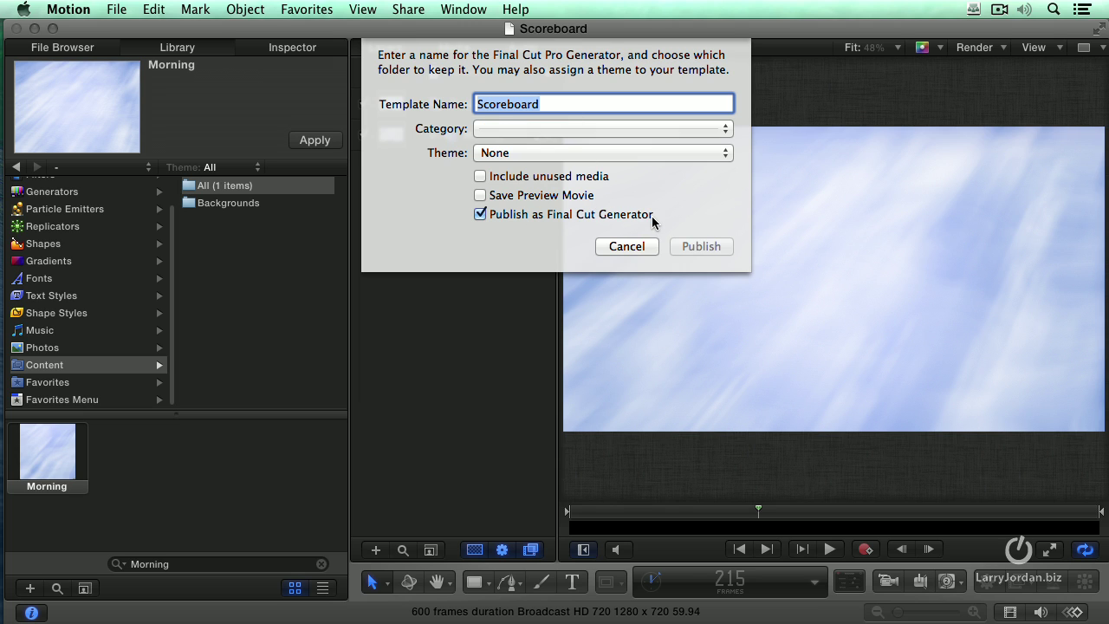
left_click(569, 199)
left_click(515, 199)
left_click(512, 203)
left_click(480, 197)
Create a new custom template category with its own name.
left_click(521, 129)
left_click(564, 136)
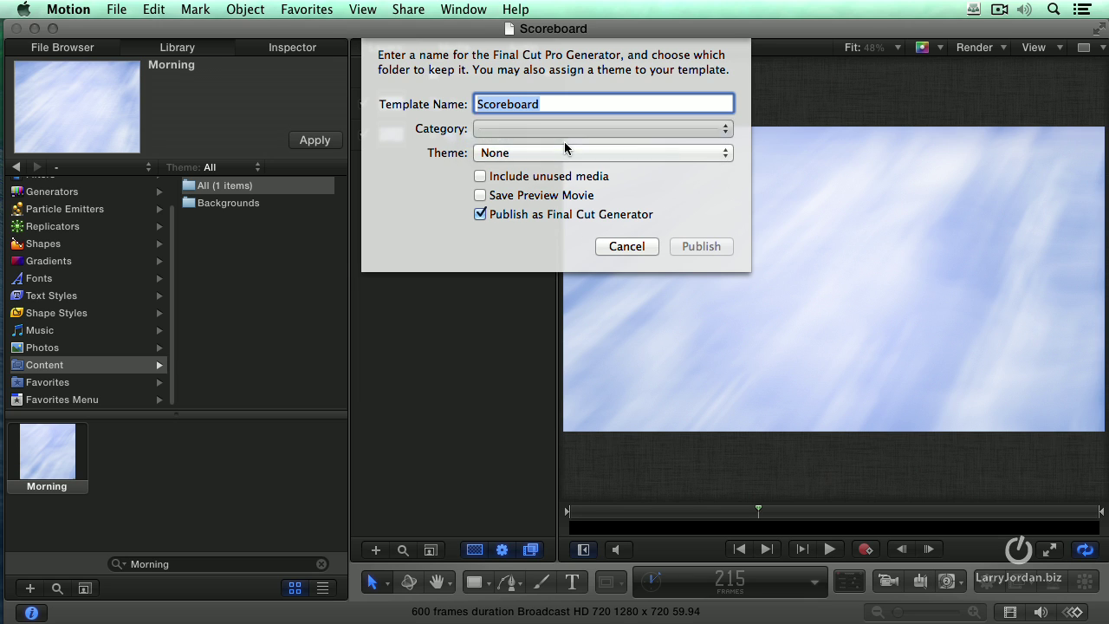
key("BackSpace")
type("Larry")
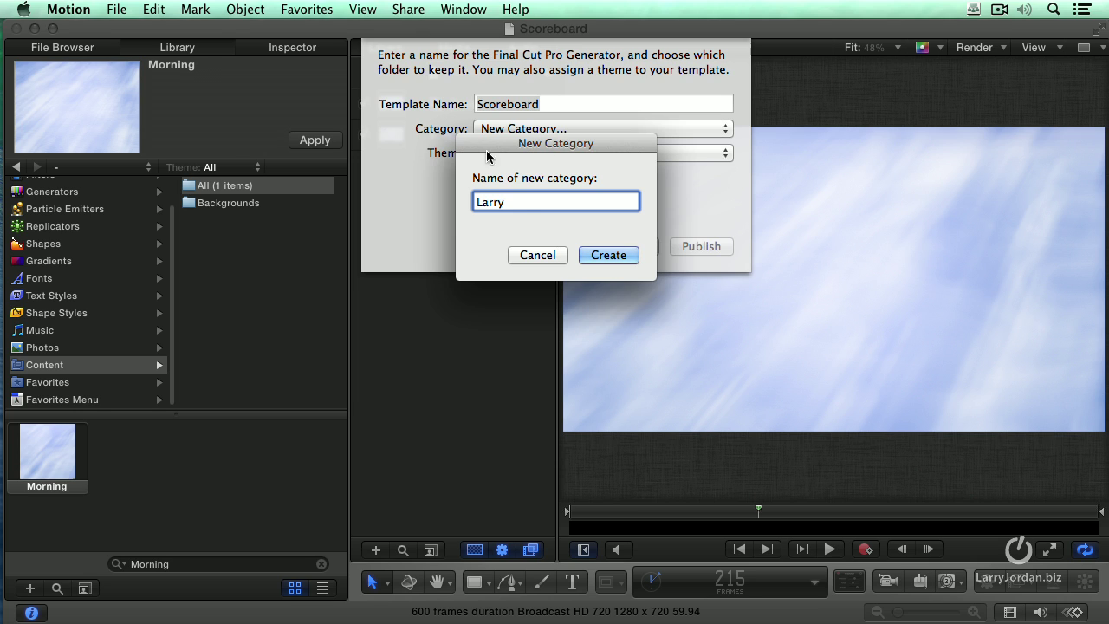
left_click(606, 255)
Set the theme to Full-screen backgrounds and publish the Scoreboard generator.
left_click(532, 155)
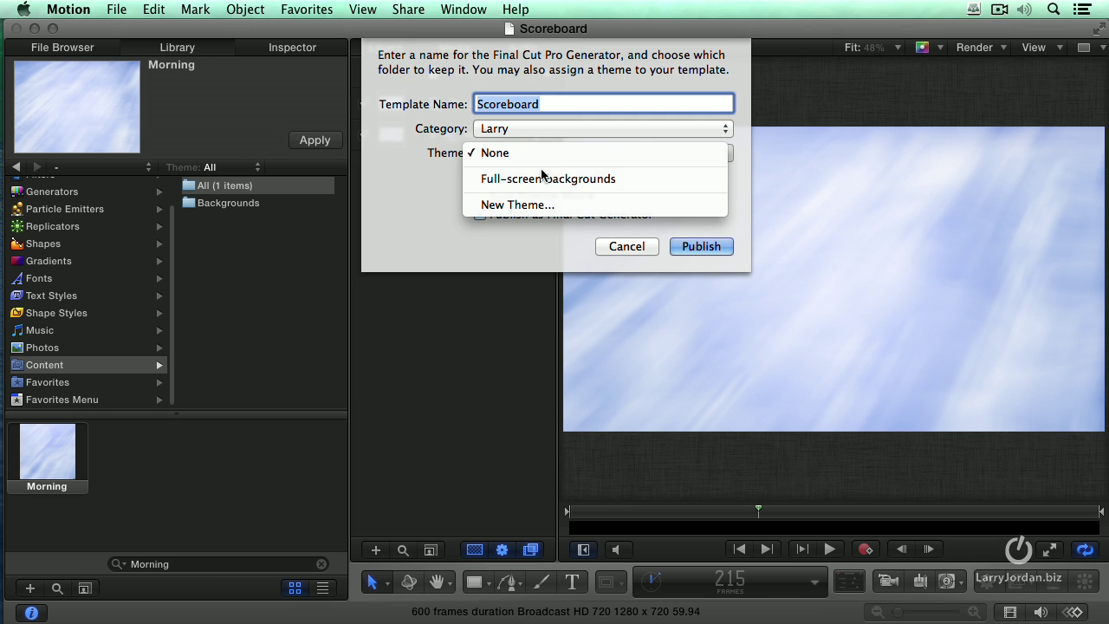
left_click(550, 178)
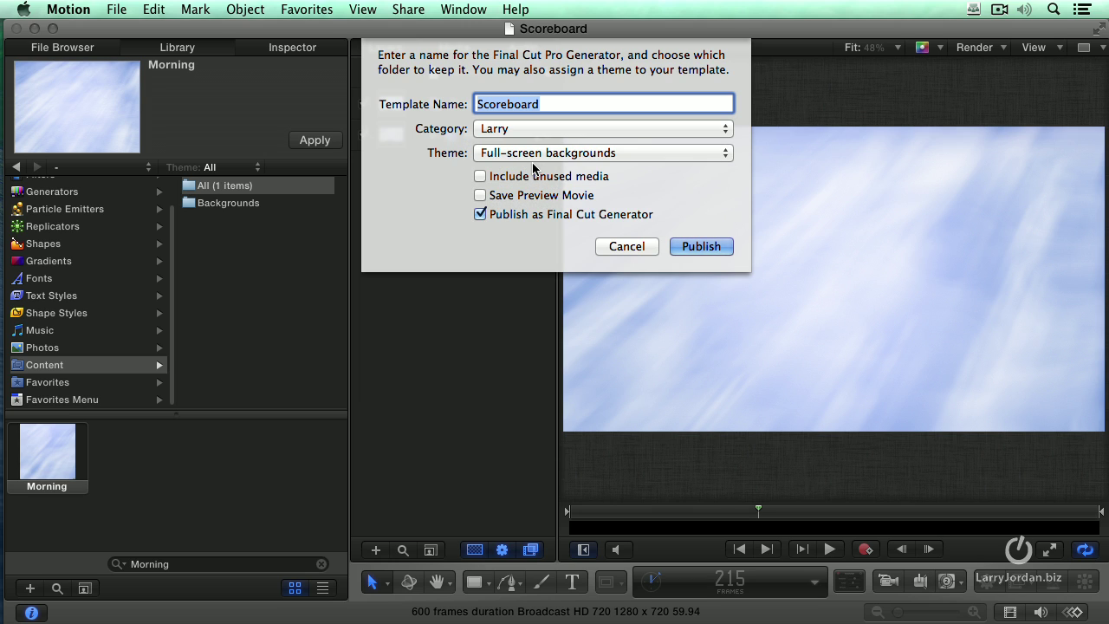
left_click(701, 247)
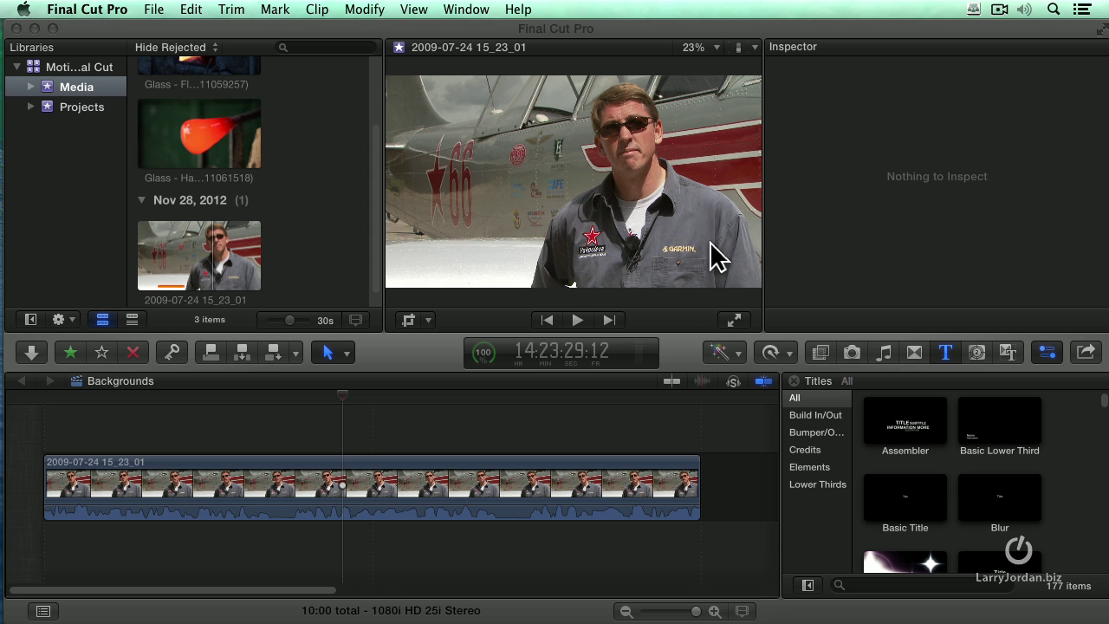
From the new Generators category, add Scoreboard to the timeline after the interview clip.
left_click(365, 468)
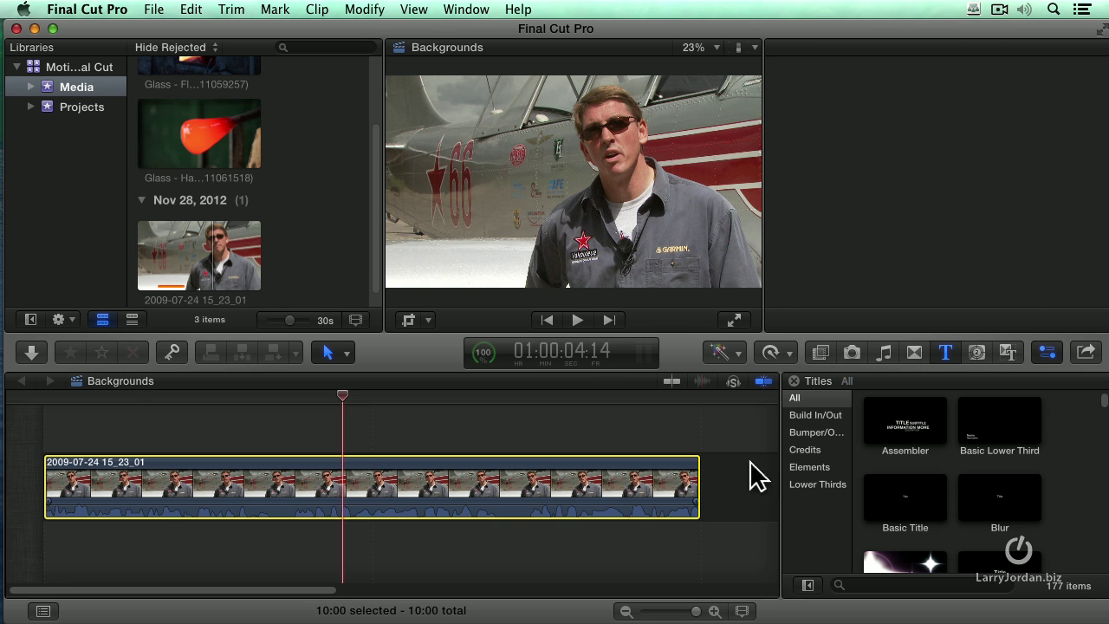
left_click(977, 353)
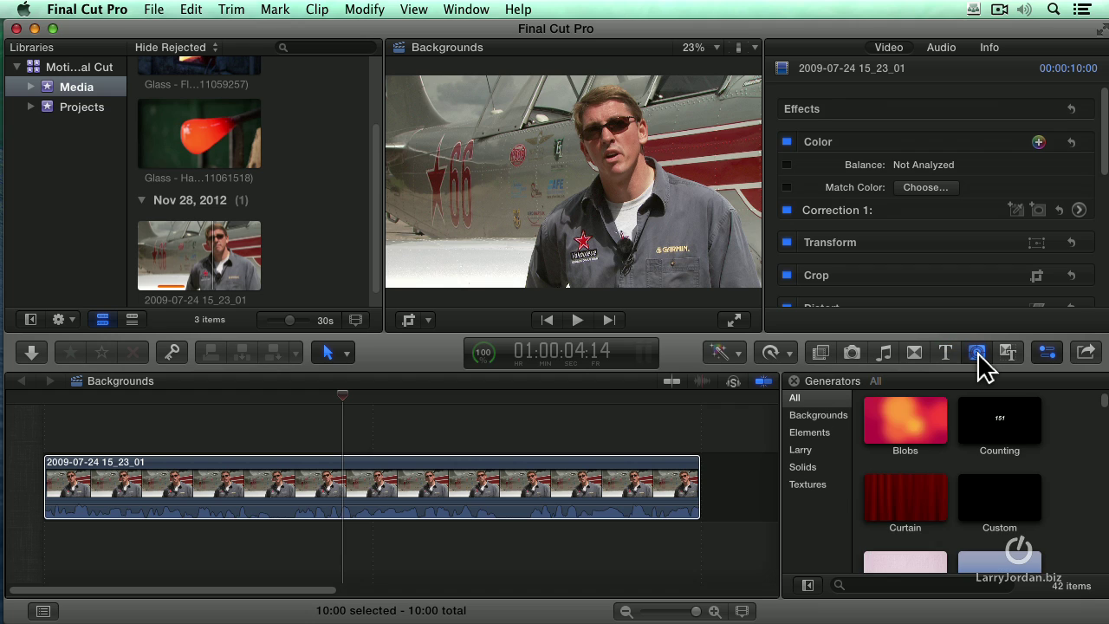
left_click(802, 452)
left_click(901, 453)
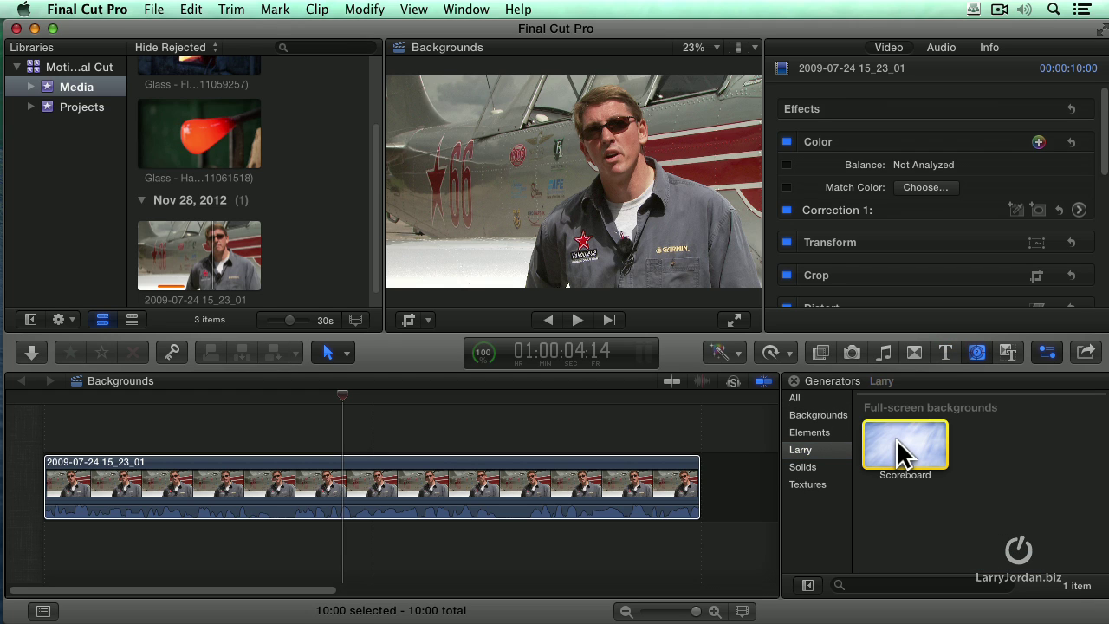
left_click_drag(901, 452, 724, 460)
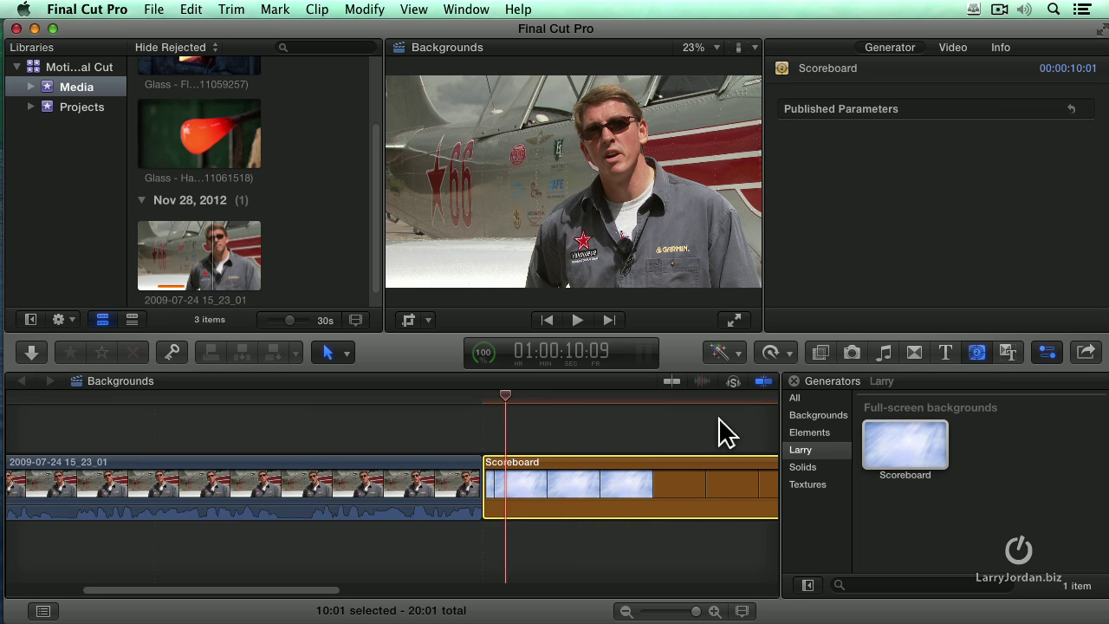
Fit the timeline, move the playhead into Scoreboard, and render the selection.
key("shift+z")
left_click(471, 396)
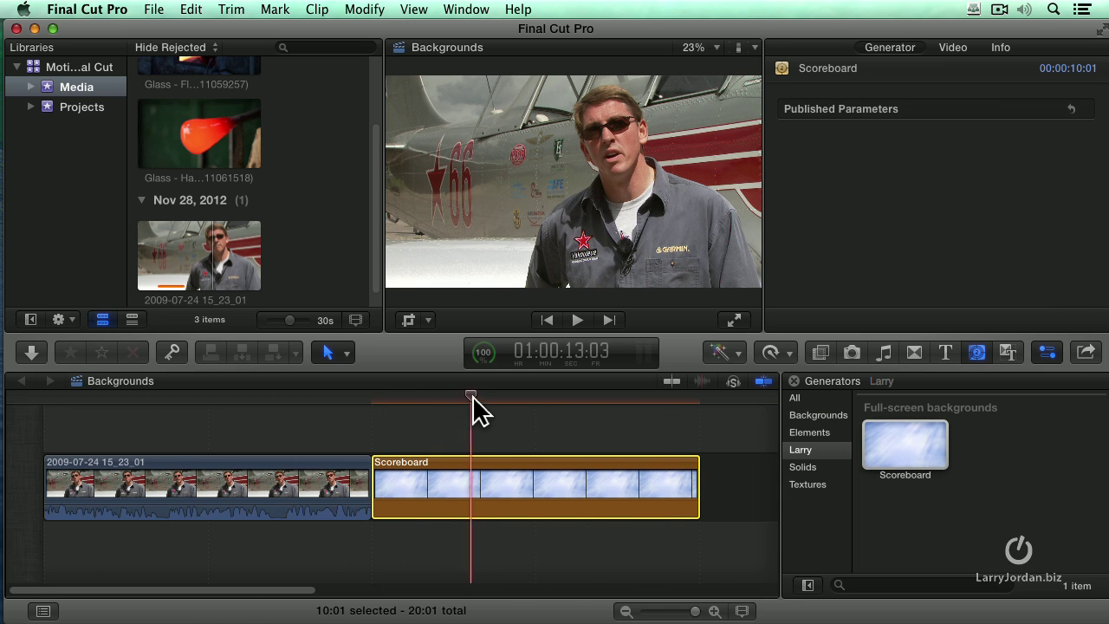
left_click_drag(471, 396, 532, 396)
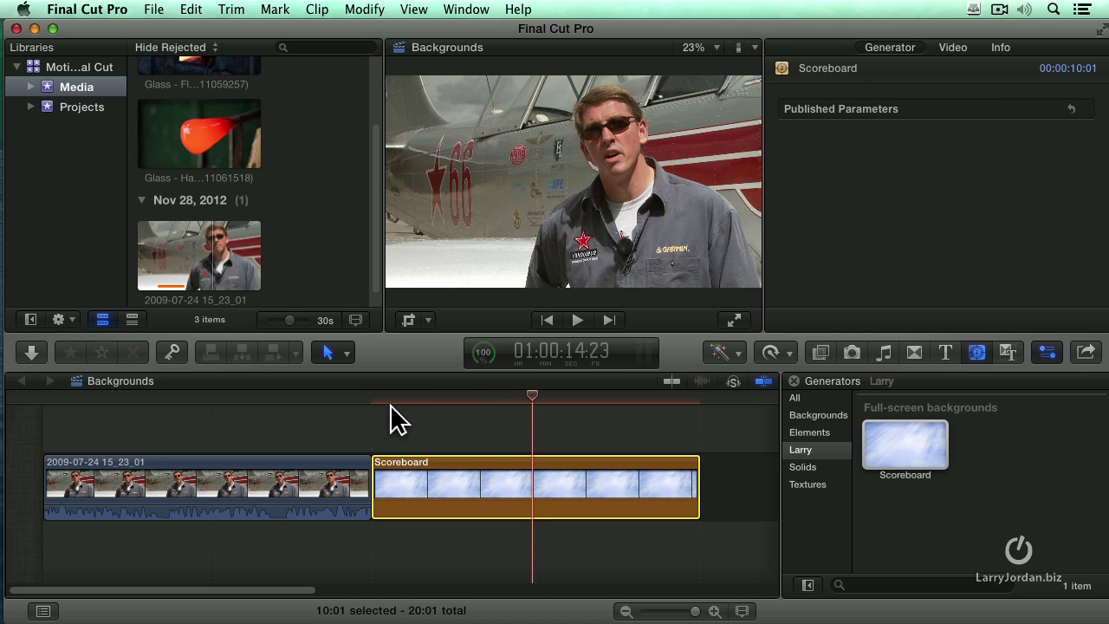
left_click(359, 10)
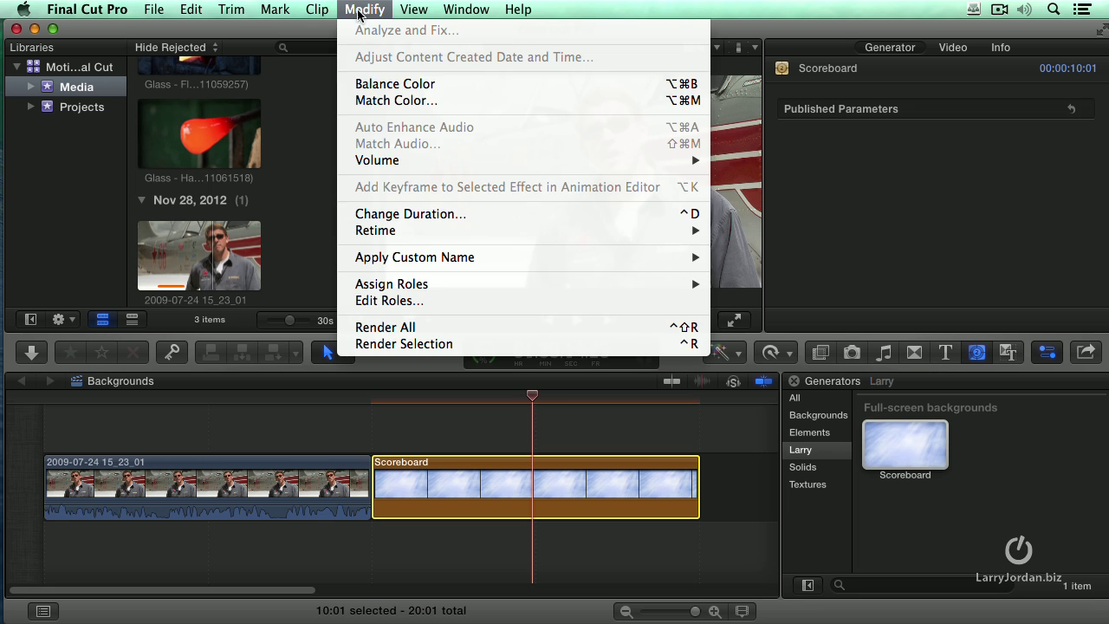
left_click(459, 344)
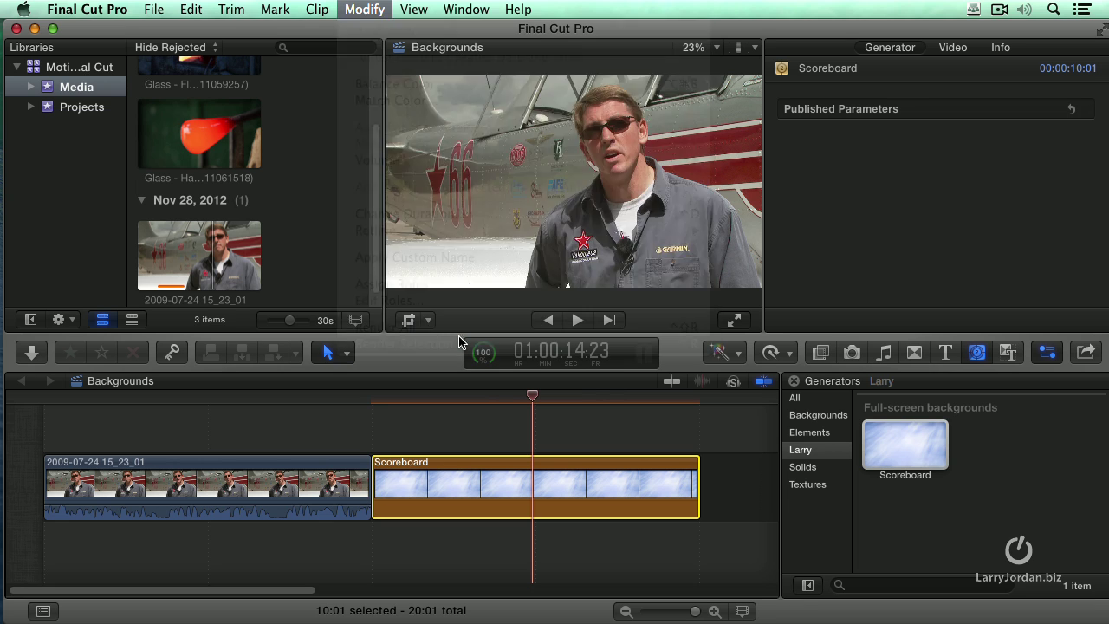